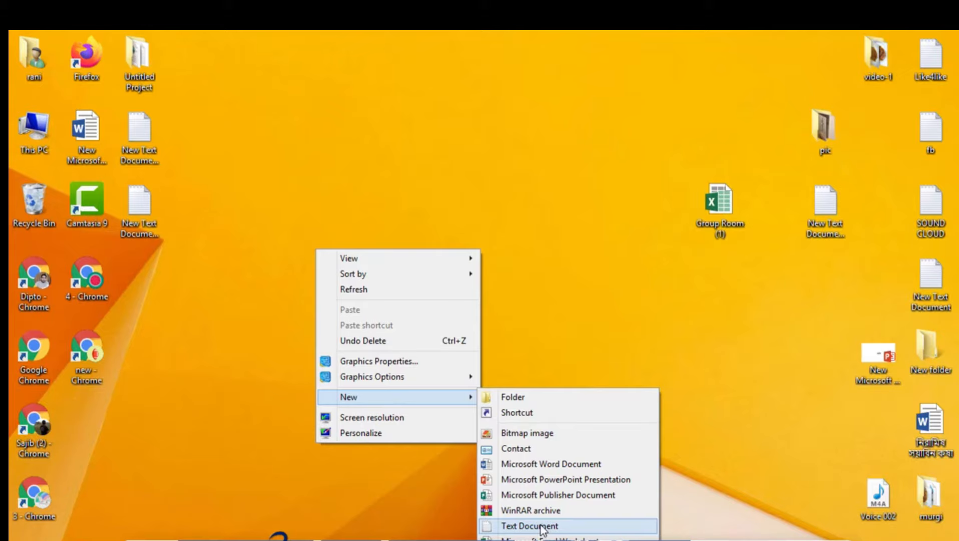
- Create a new Excel worksheet file named "data entry" on the desktop
left_click(513, 340)
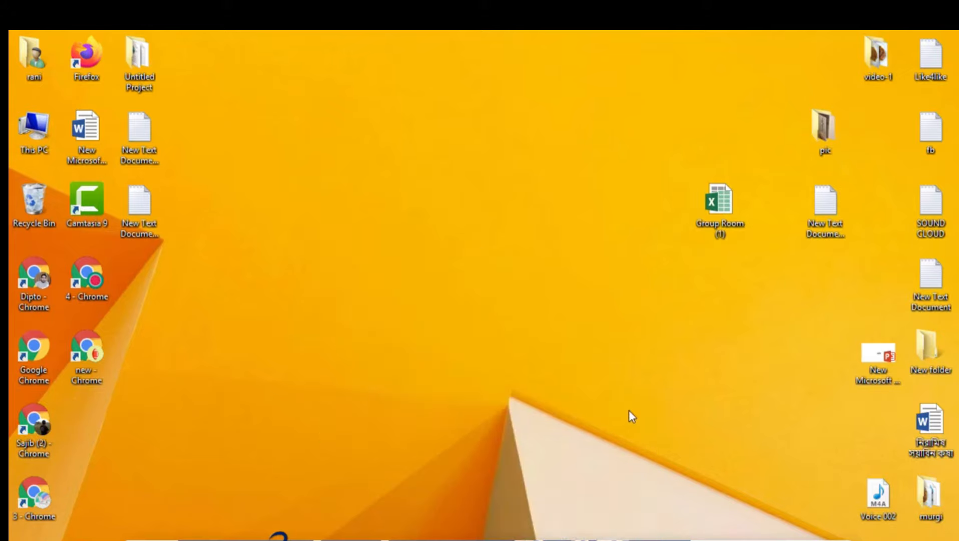
right_click(454, 215)
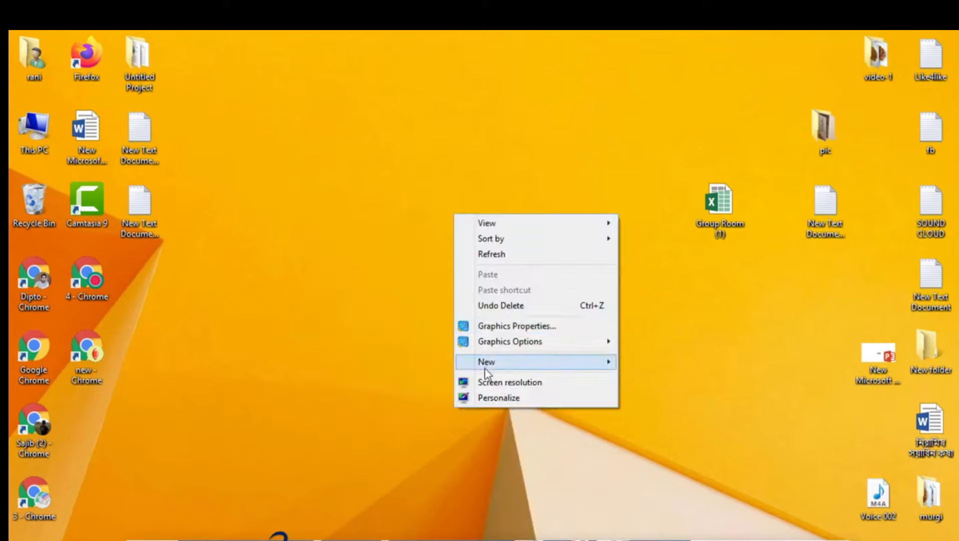
mouse_move(485, 367)
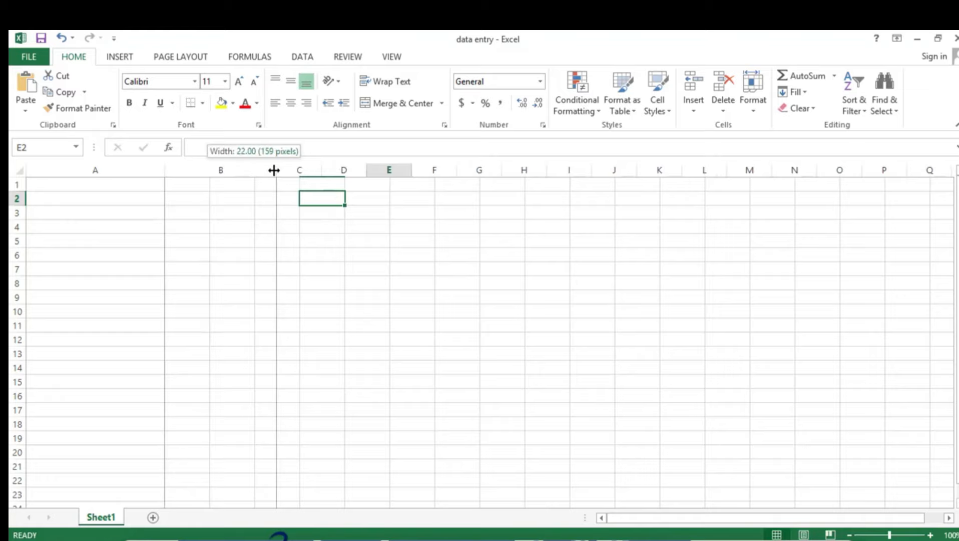
- Enter Robi as the company title in cell E1
key("Down")
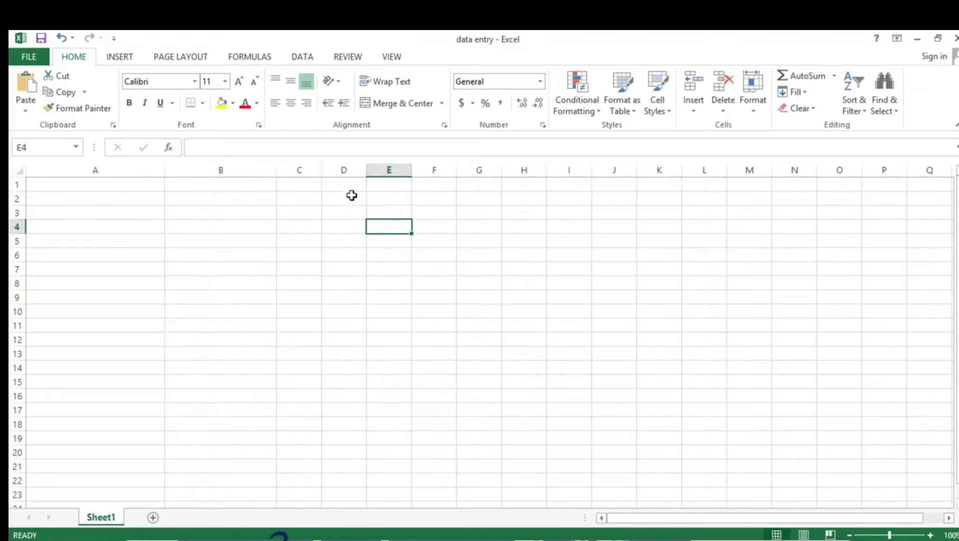
left_click(270, 186)
left_click(389, 184)
type("Rolls")
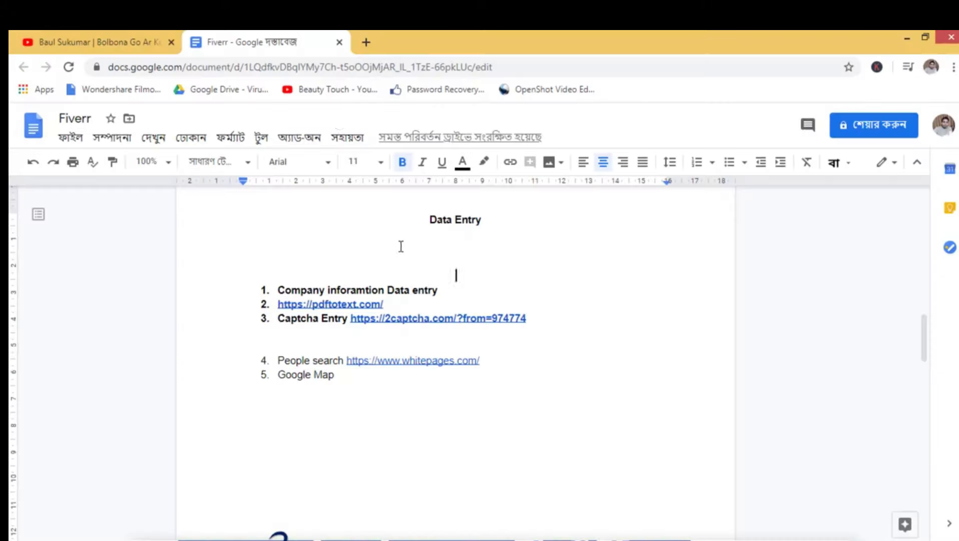
- Switch to Chrome and search Google for "robi" in the new tab
left_click(366, 42)
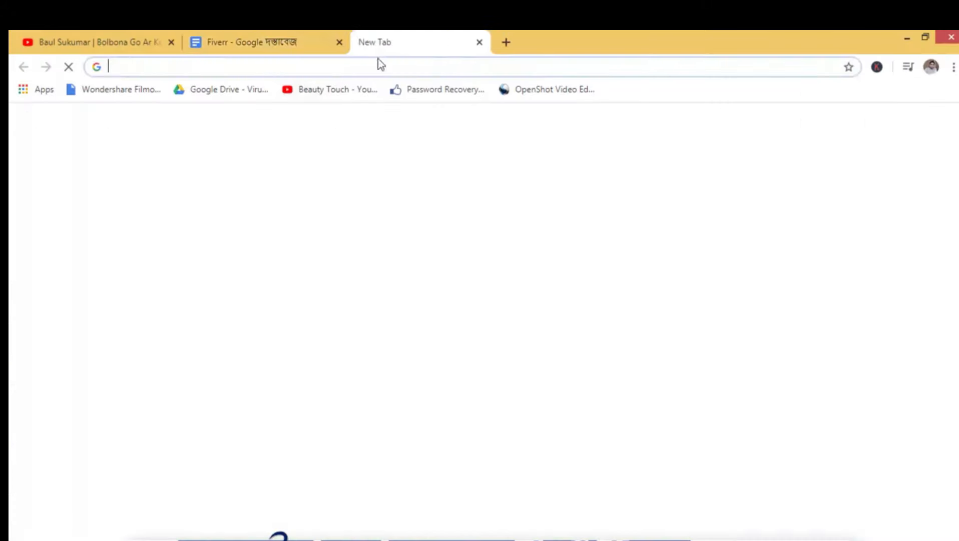
type("robi")
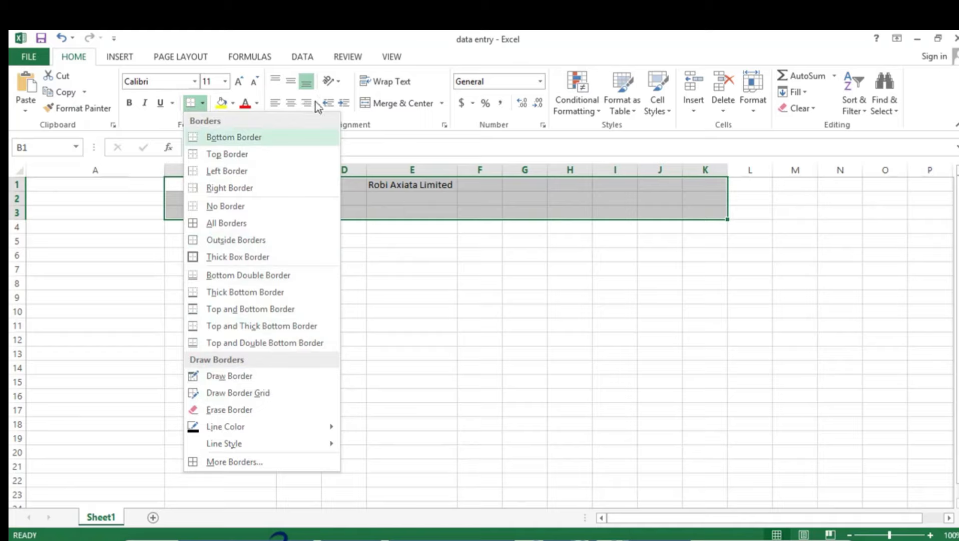
- Make the Robi Axiata Limited title in row 1 bold and give it a larger font size
left_click(465, 298)
left_click_drag(379, 187, 465, 186)
left_click(129, 102)
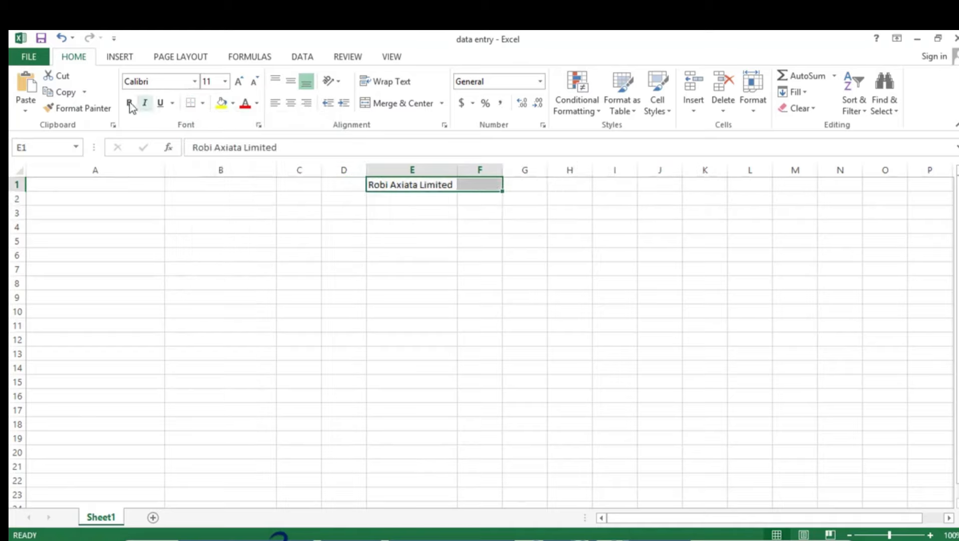
left_click(231, 103)
left_click(225, 81)
left_click(209, 245)
- Enter the headings Castomer Name in A2 and Mobile No in B2
left_click(95, 218)
type("Castomer Name")
left_click(221, 218)
type("Mobile No")
- Widen column C and enter the heading Location in C2
left_click_drag(321, 170, 348, 170)
left_click(307, 216)
type("Lo")
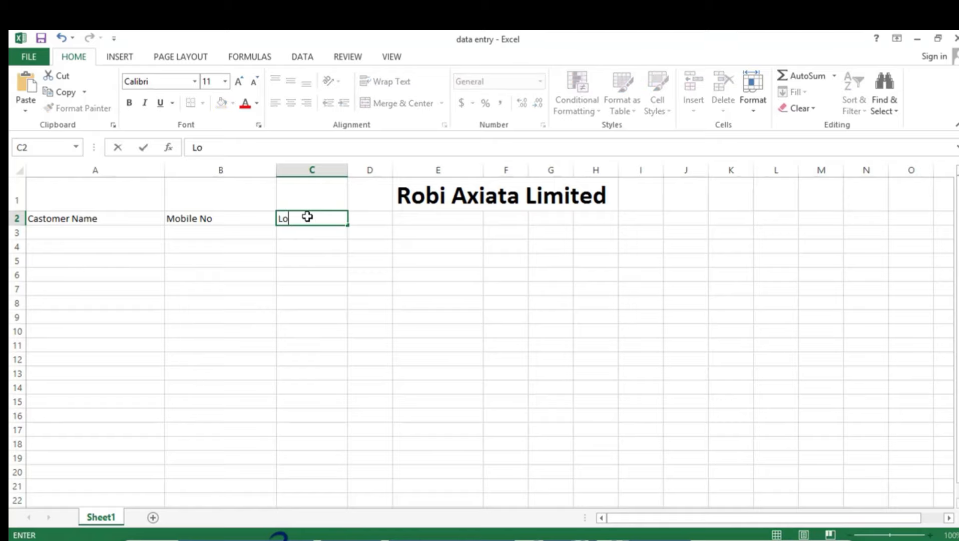
type("cation")
left_click(370, 246)
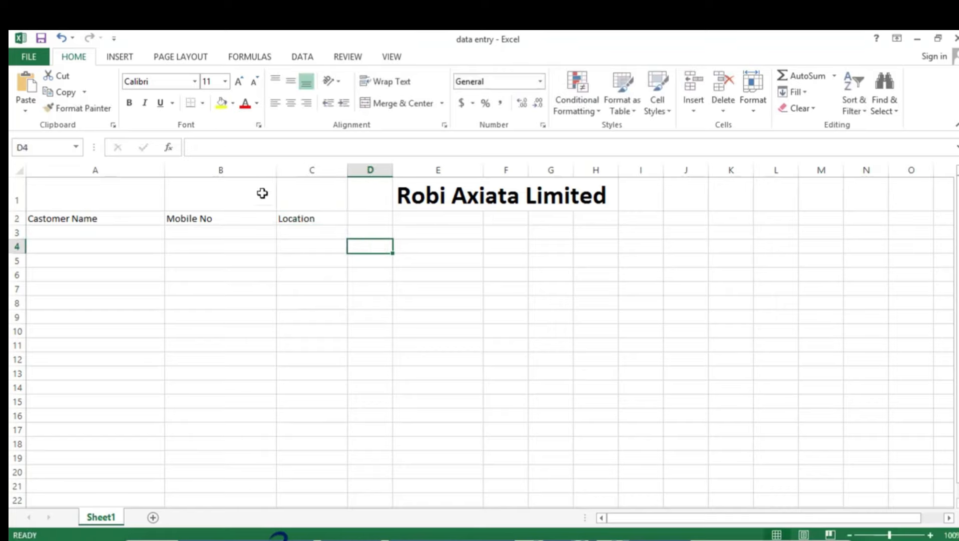
- Enter the headings IDCARD NUMBER in D2 and Faters Name in E2, fitting column D to its text
left_click(298, 220)
left_click(362, 215)
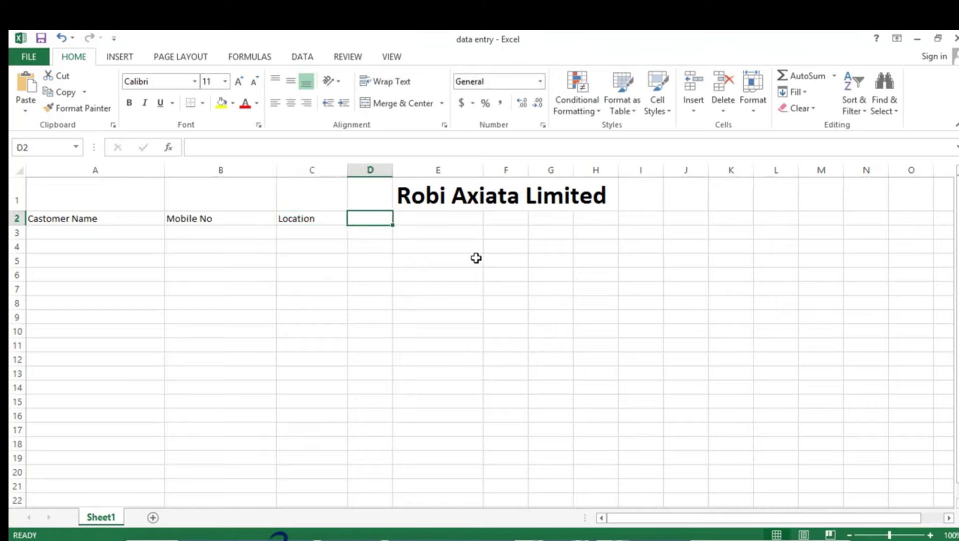
type("IDCARD NUMBER")
key("Tab")
double_click(393, 170)
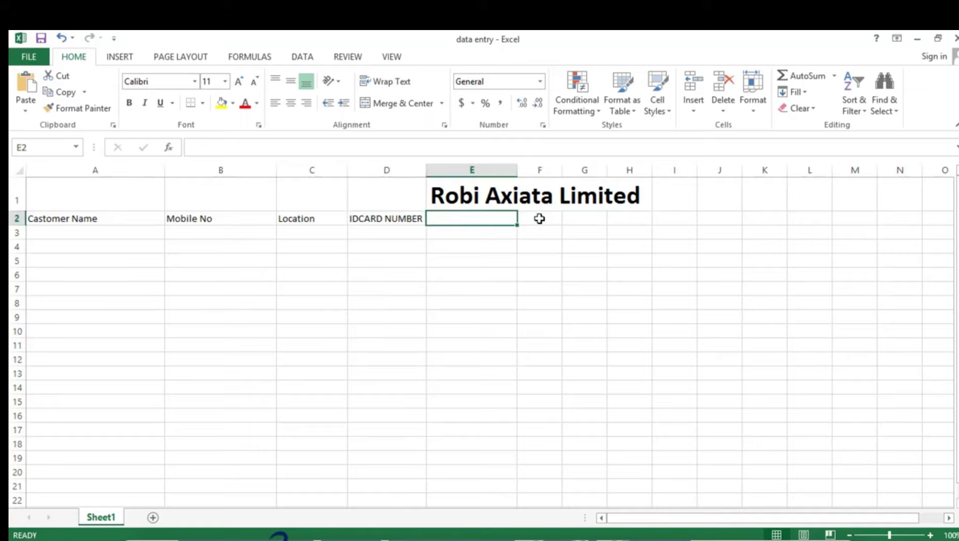
type("F")
type("aters Name")
- Enter the first customer's full name in A3 under Castomer Name
left_click(95, 232)
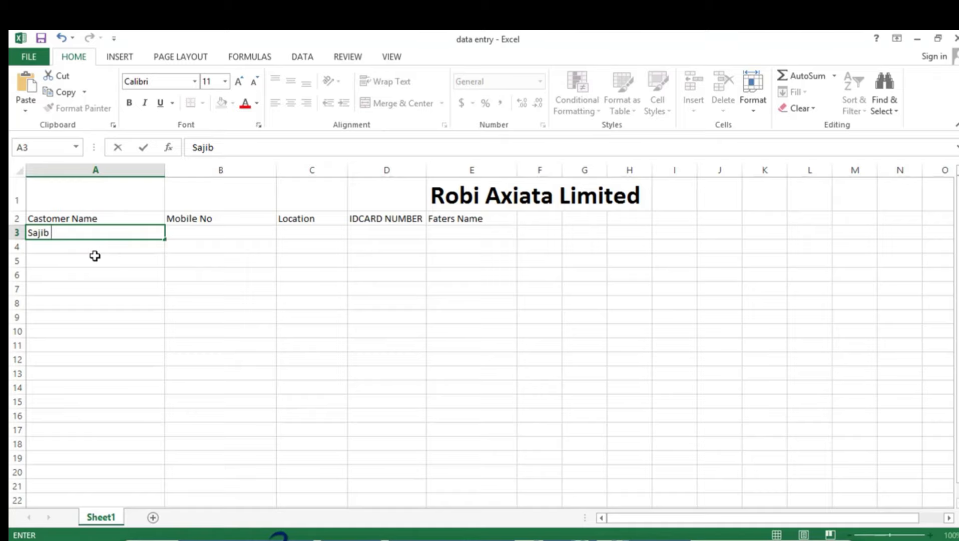
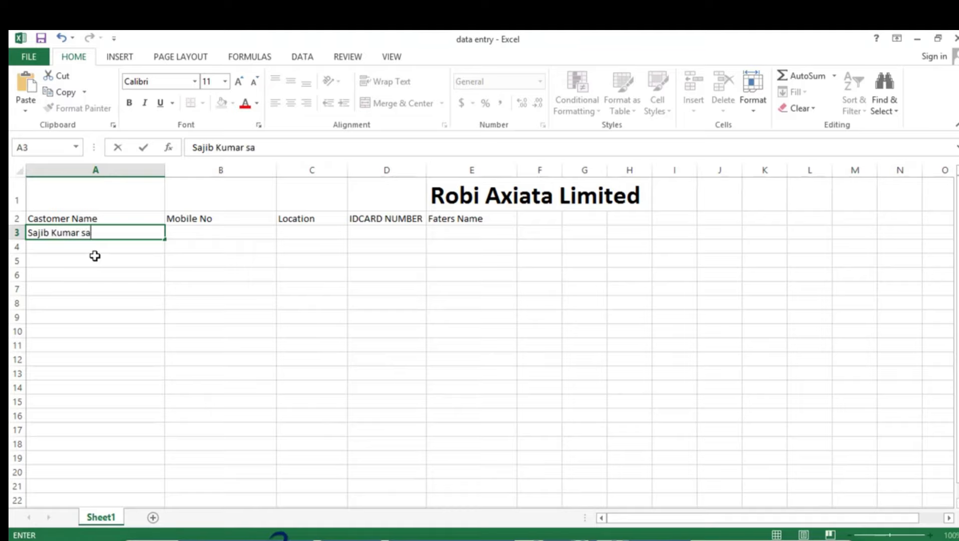
left_click(200, 371)
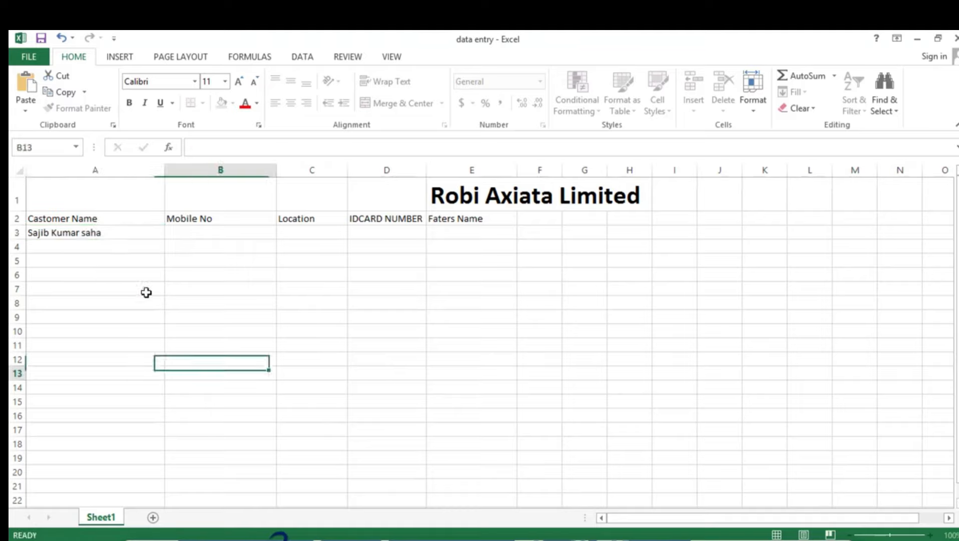
- Enter the second and third customers' names in A4 and A5
left_click(111, 248)
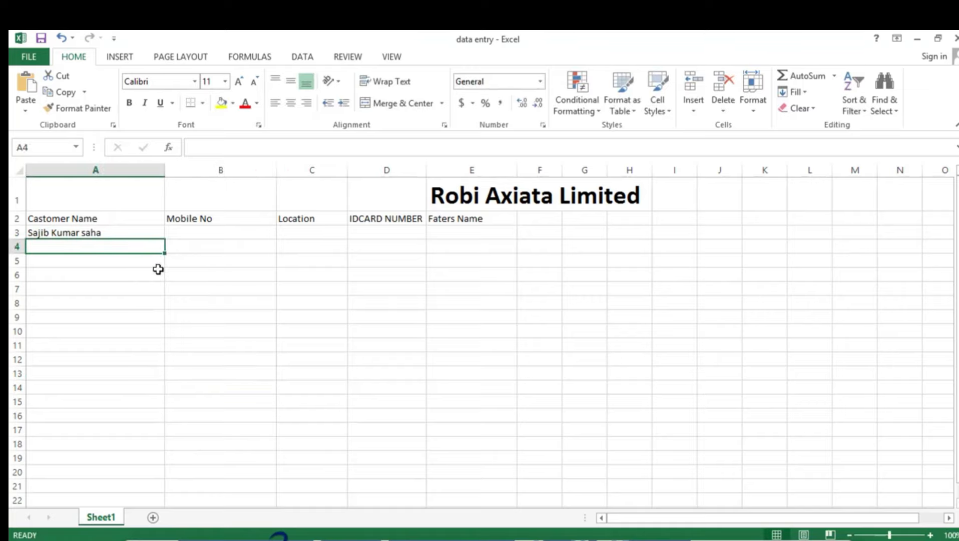
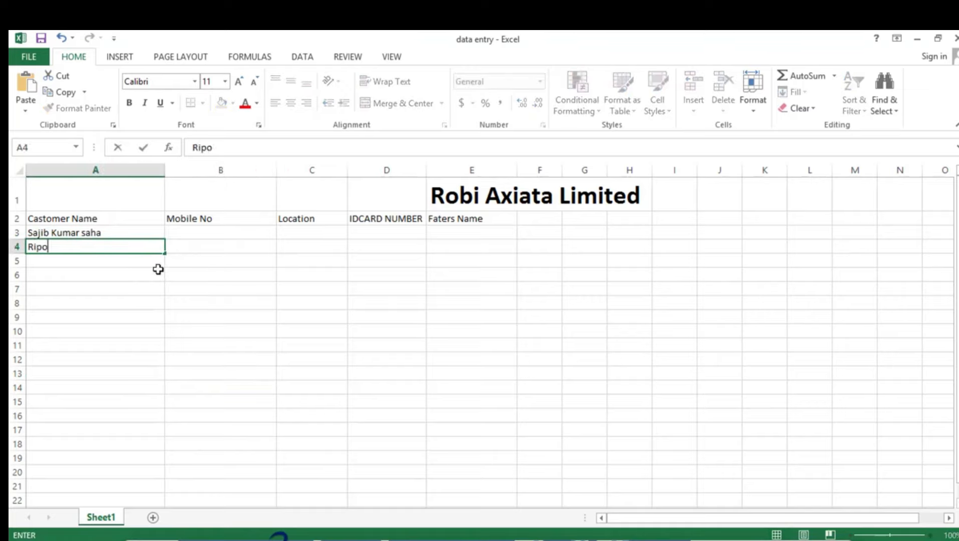
key("Return")
- Enter the first customer's mobile number in B3
left_click(200, 220)
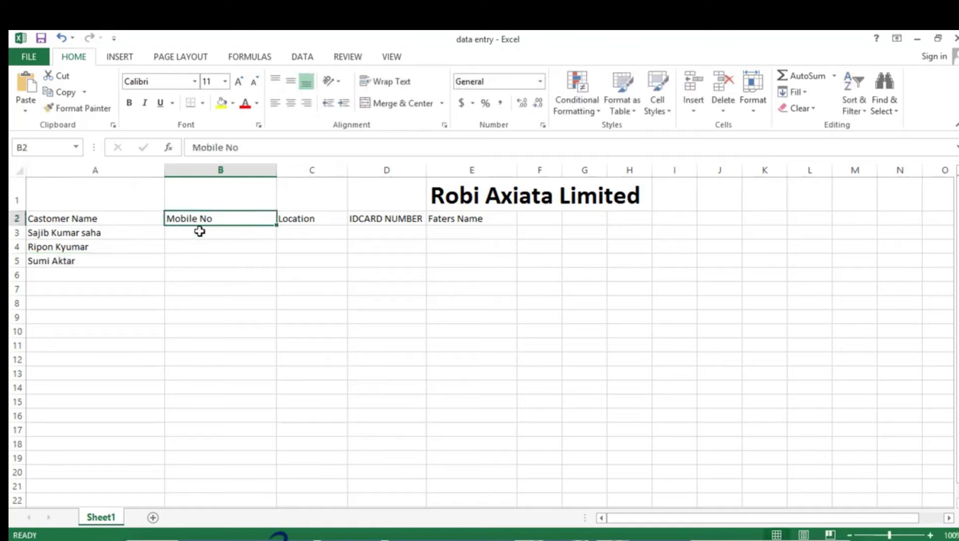
left_click(206, 232)
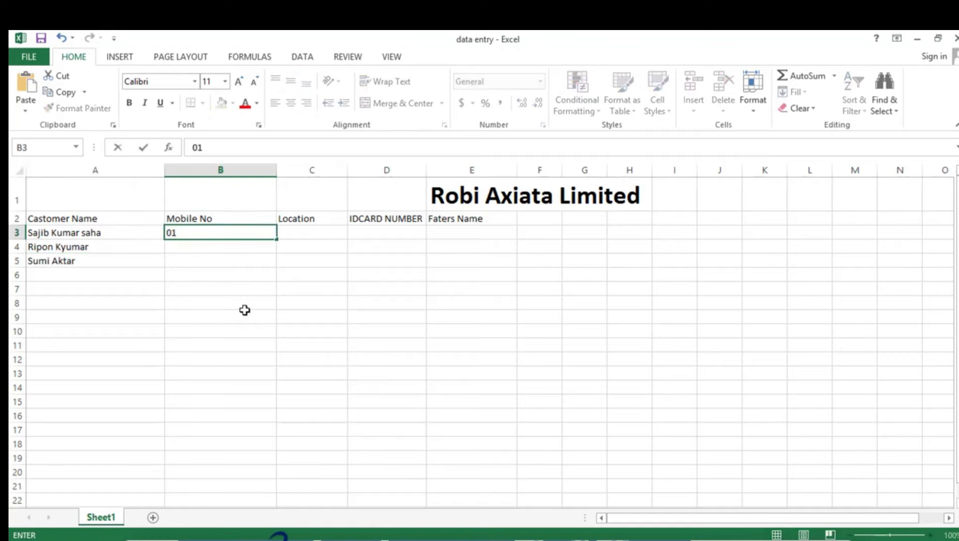
left_click(380, 219)
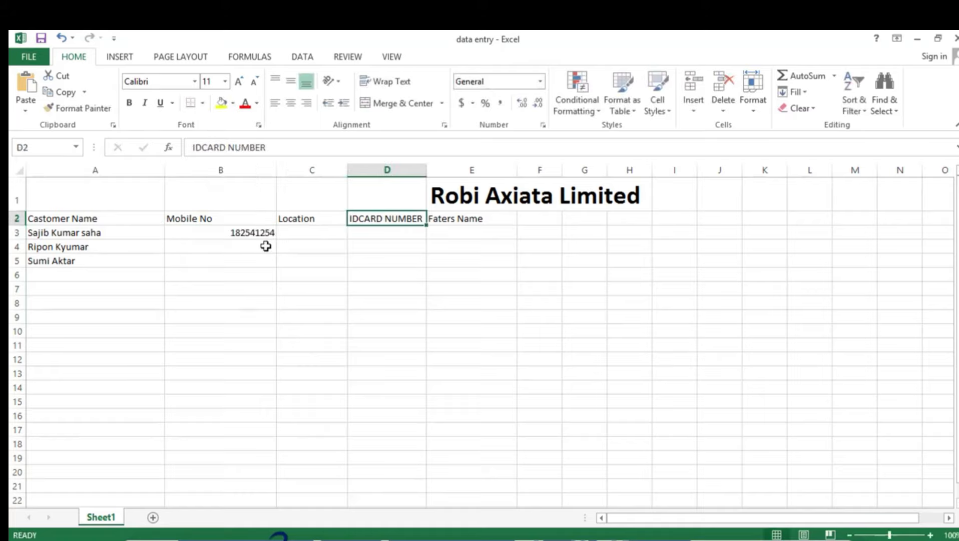
- Enter the mobile numbers of the second and third customers in B4 and B5
left_click(234, 245)
type("9655")
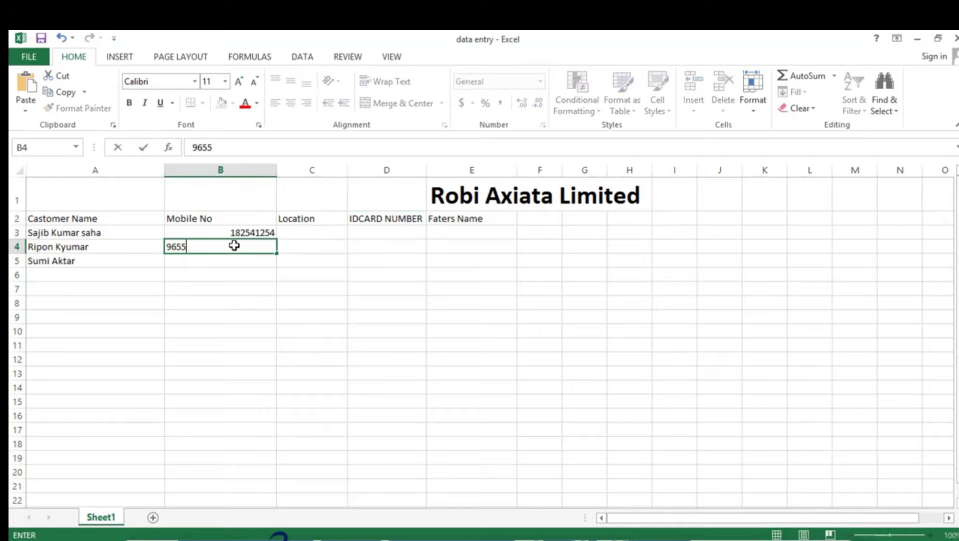
type("2211")
left_click(235, 260)
- Enter the locations Dhaka in C3 and Eajsha in C4
left_click(312, 232)
type("Dhaka")
key("Return")
type("Eajsha")
- Widen column D, then replace the ID card number in D3 and enter the third customer's ID card number in D5
left_click(540, 275)
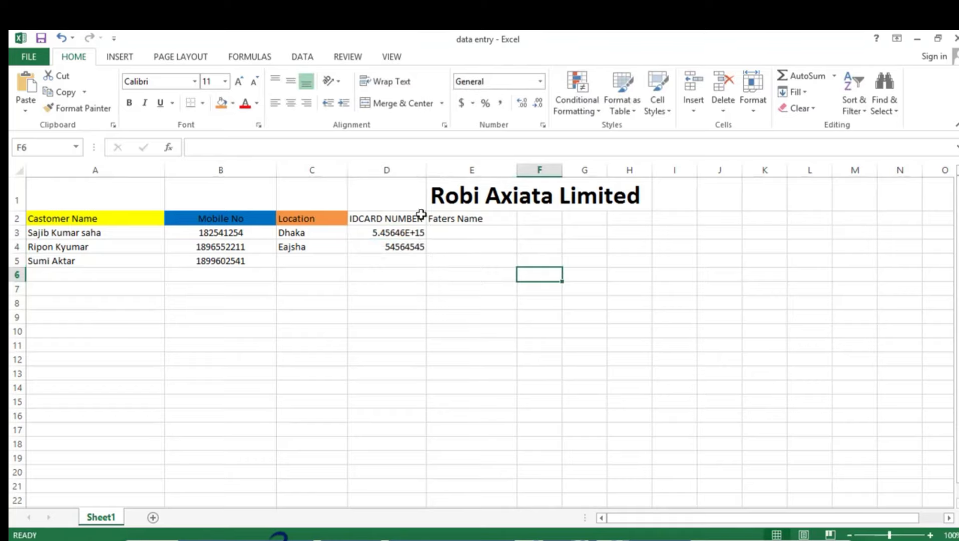
left_click_drag(426, 170, 471, 169)
left_click(408, 246)
left_click(412, 228)
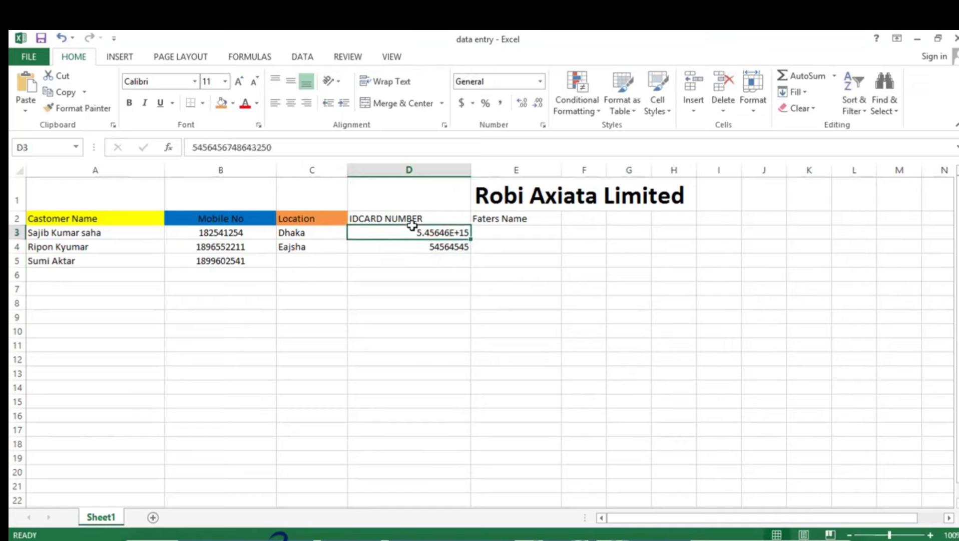
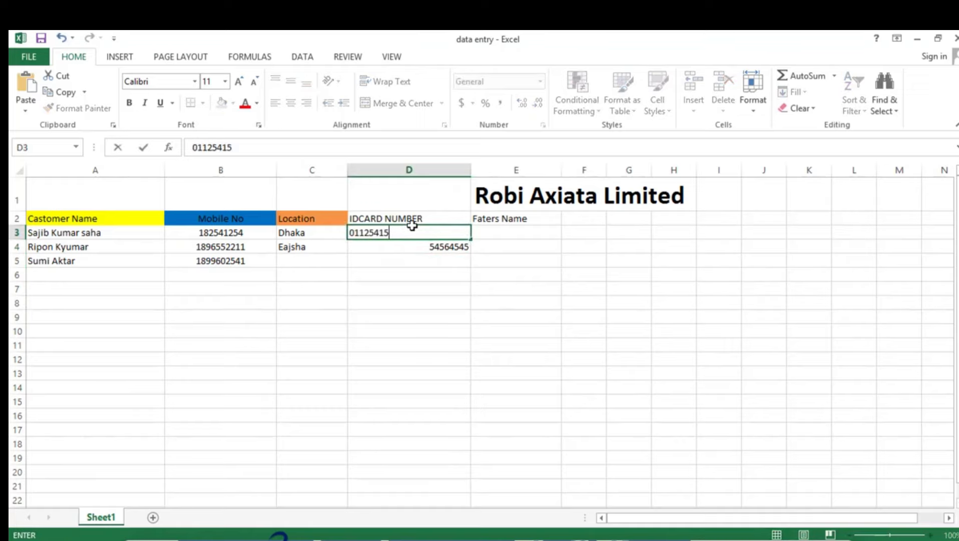
left_click(505, 315)
left_click(441, 259)
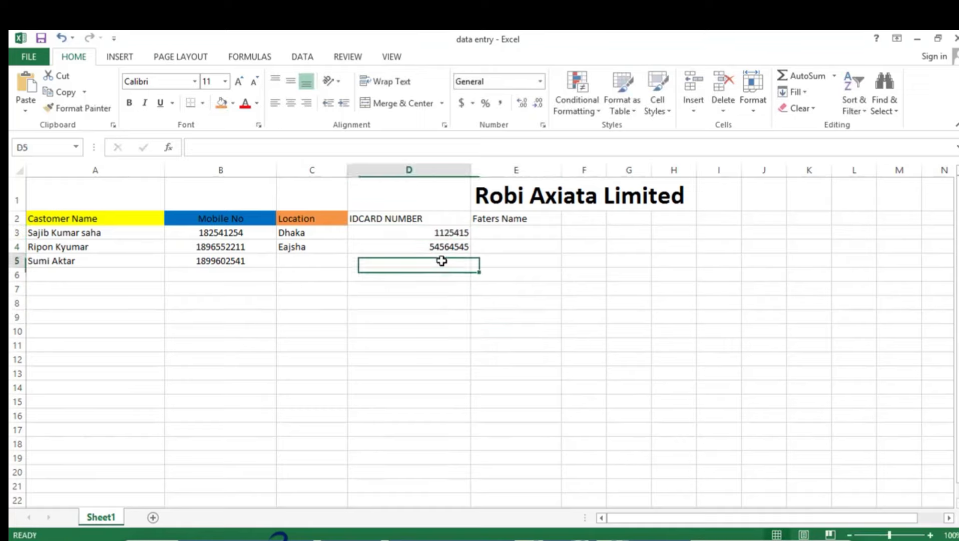
type("85742")
- Fill the Faters Name column with the placeholder texts hghg, hbkh and jkj in E3 to E5
left_click(516, 233)
type("hghg")
key("Return")
type("hbkh")
key("Return")
type("jkj")
left_click(221, 401)
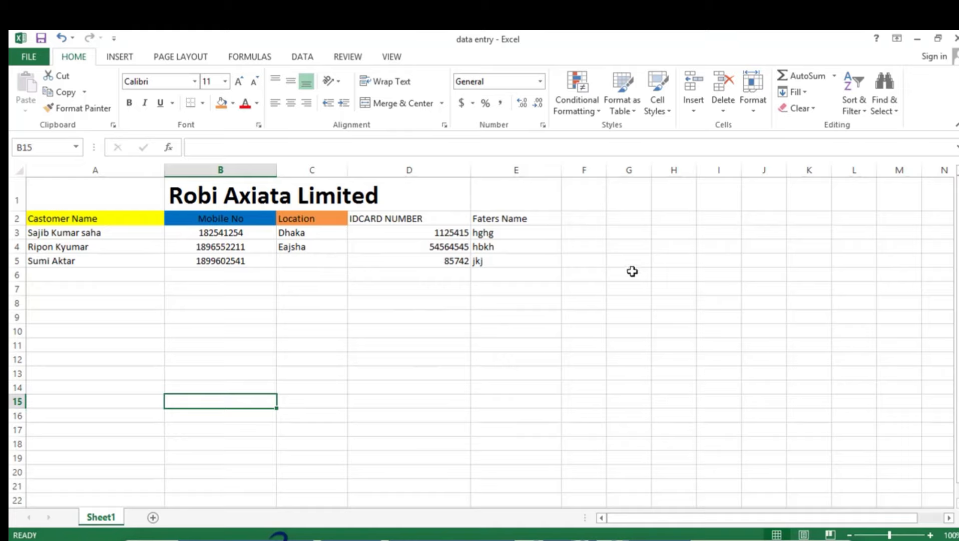
left_click(213, 195)
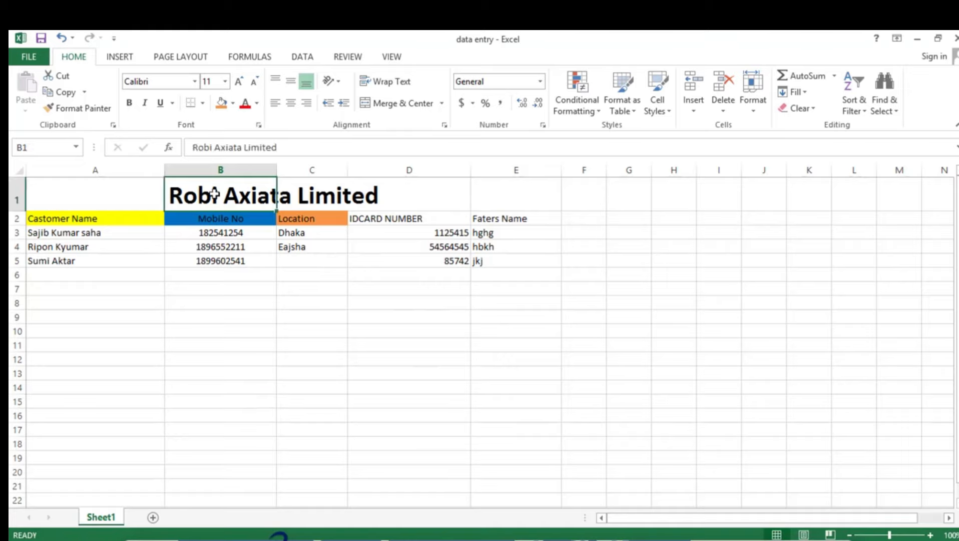
left_click(288, 259)
left_click(362, 331)
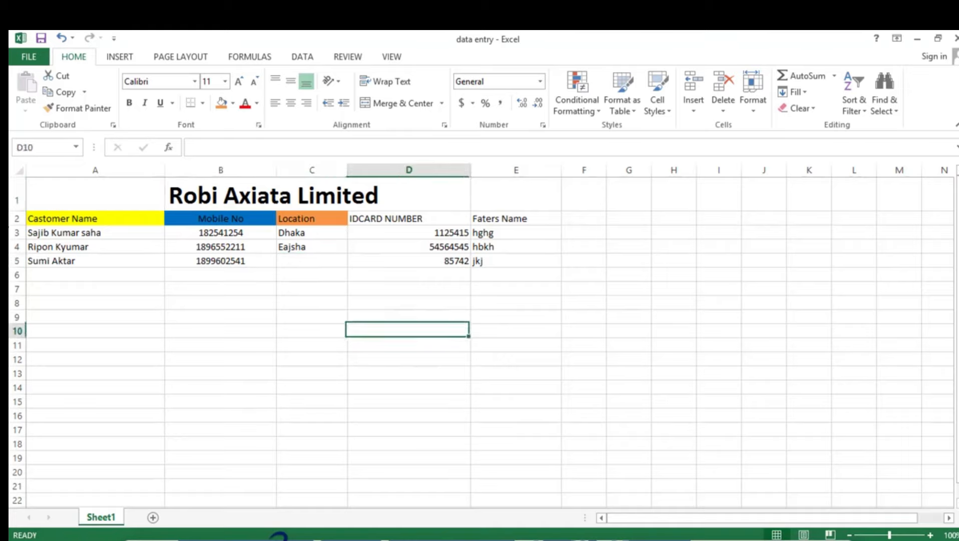
scroll(166, 256, "down", 6)
left_click_drag(95, 242, 408, 440)
scroll(400, 392, "up", 6)
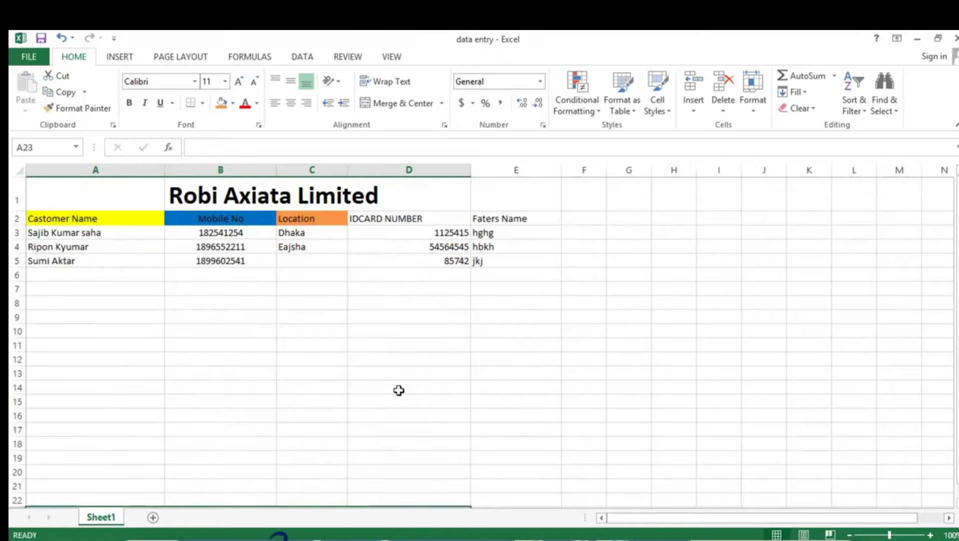
scroll(381, 373, "down", 4)
scroll(363, 363, "up", 4)
- Left-align the Faters Name column in E2:E5 and the ID card numbers in D3:D5
left_click_drag(519, 218, 509, 263)
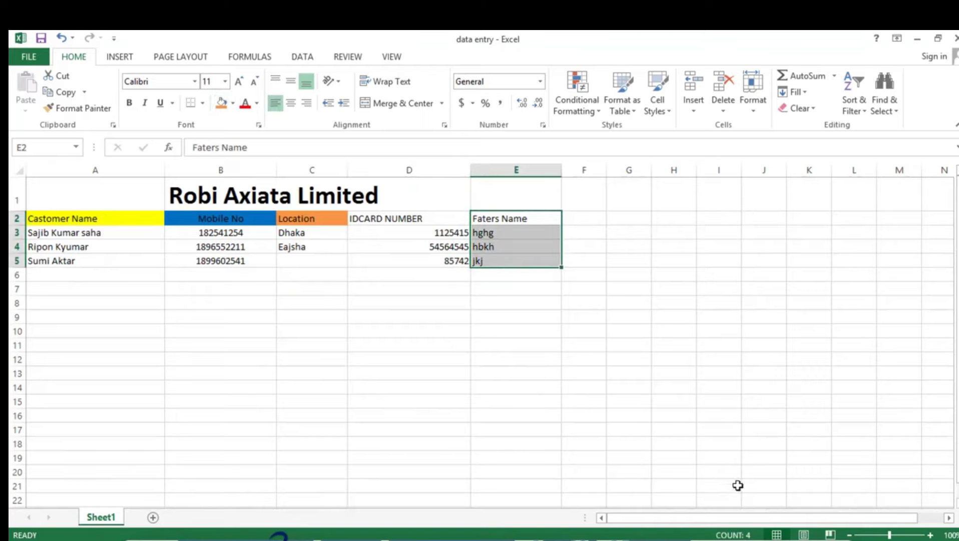
left_click(495, 403)
left_click_drag(439, 231, 439, 261)
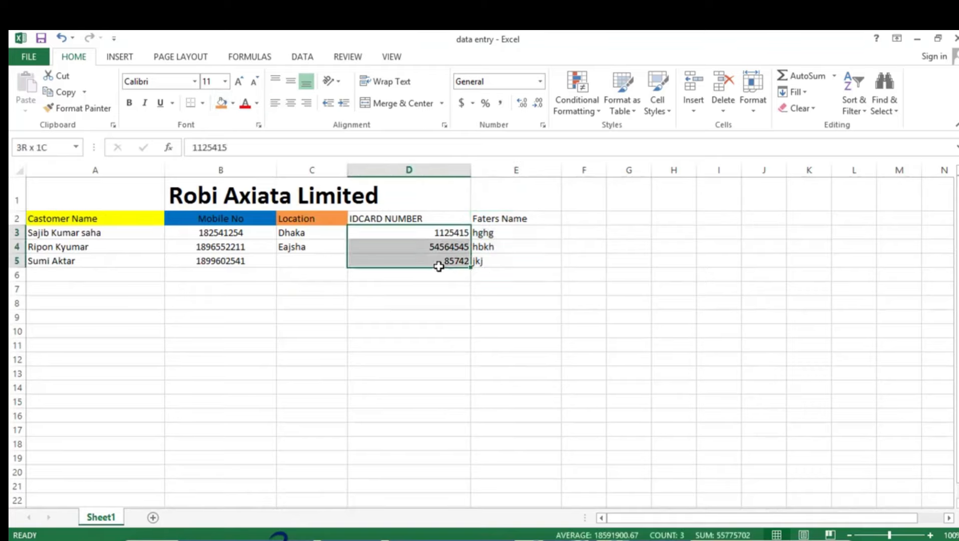
left_click(276, 104)
left_click(387, 404)
left_click_drag(116, 229, 508, 263)
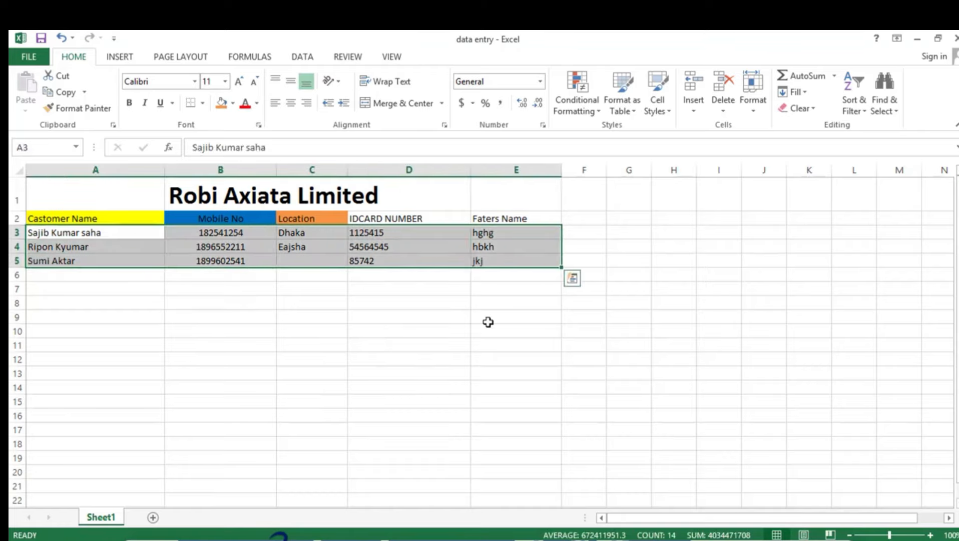
left_click(673, 331)
- Switch to Chrome and open a new browser tab
key("alt+Tab")
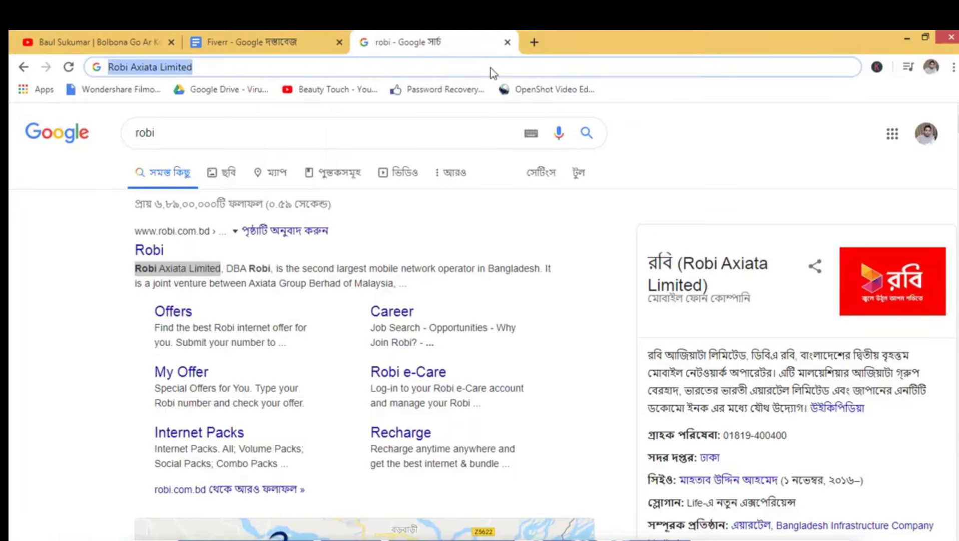
left_click(543, 44)
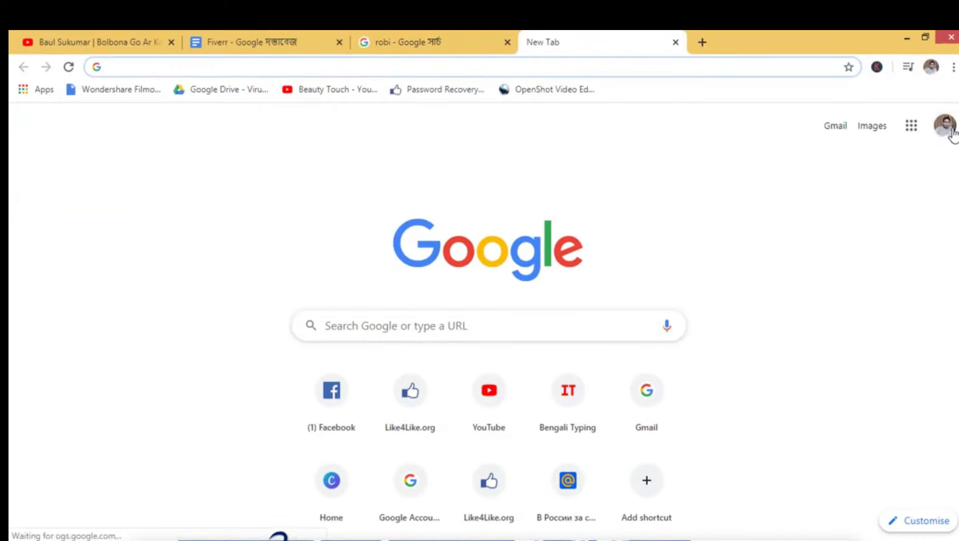